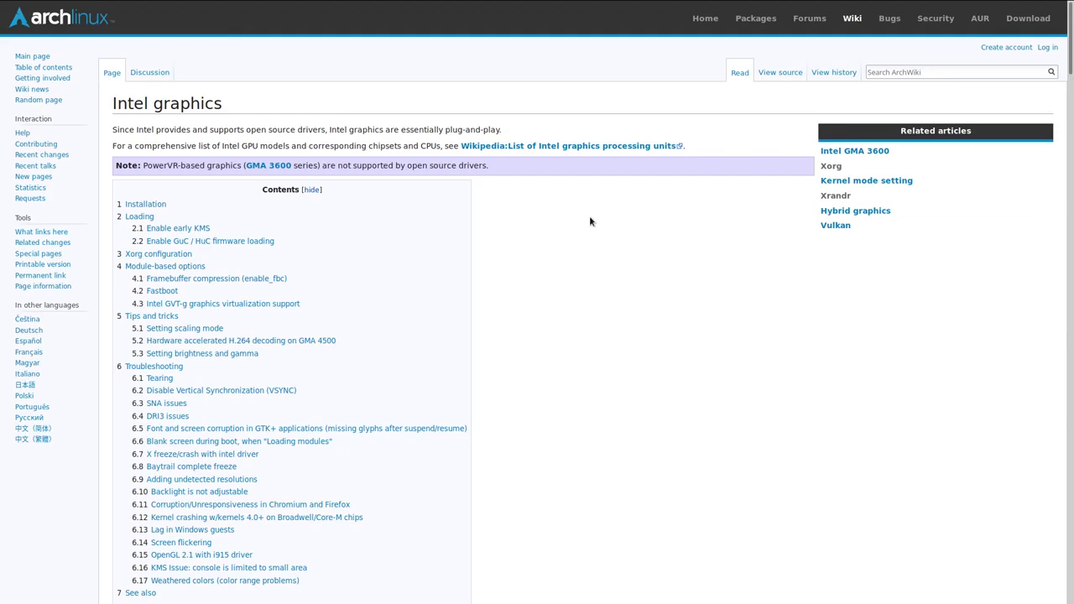
- Examine the Installation section of the ArchWiki Intel graphics page and its note on the xf86-video-intel and modesetting drivers
{"action": "scroll", "coordinate": [590, 217], "scroll_direction": "down", "scroll_amount": 2}
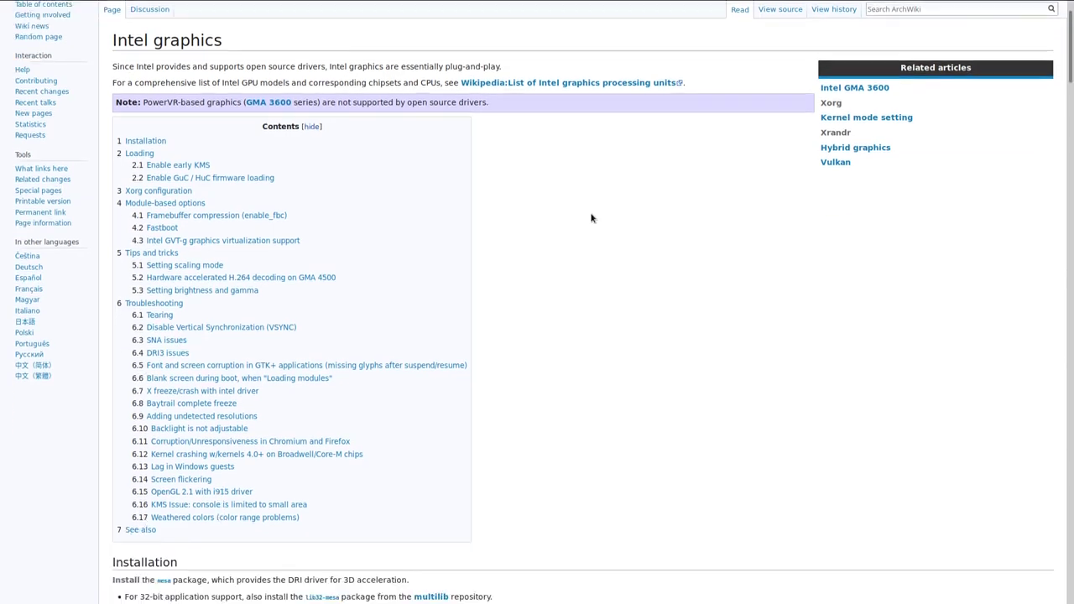
{"action": "scroll", "coordinate": [591, 218], "scroll_direction": "up", "scroll_amount": 2}
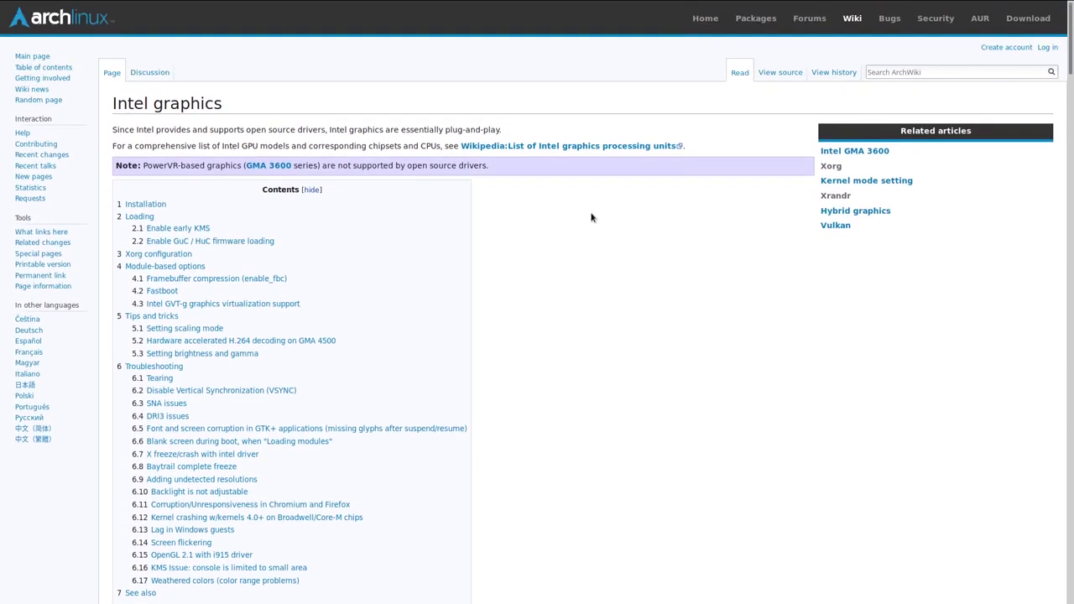
{"action": "scroll", "coordinate": [591, 217], "scroll_direction": "down", "scroll_amount": 7}
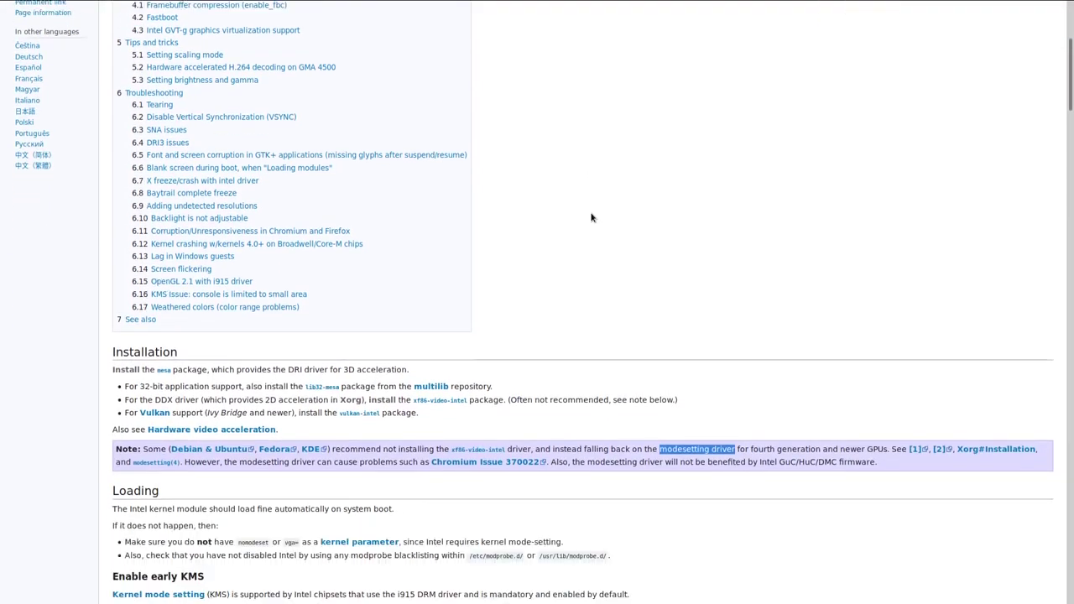
{"action": "scroll", "coordinate": [591, 217], "scroll_direction": "down", "scroll_amount": 3}
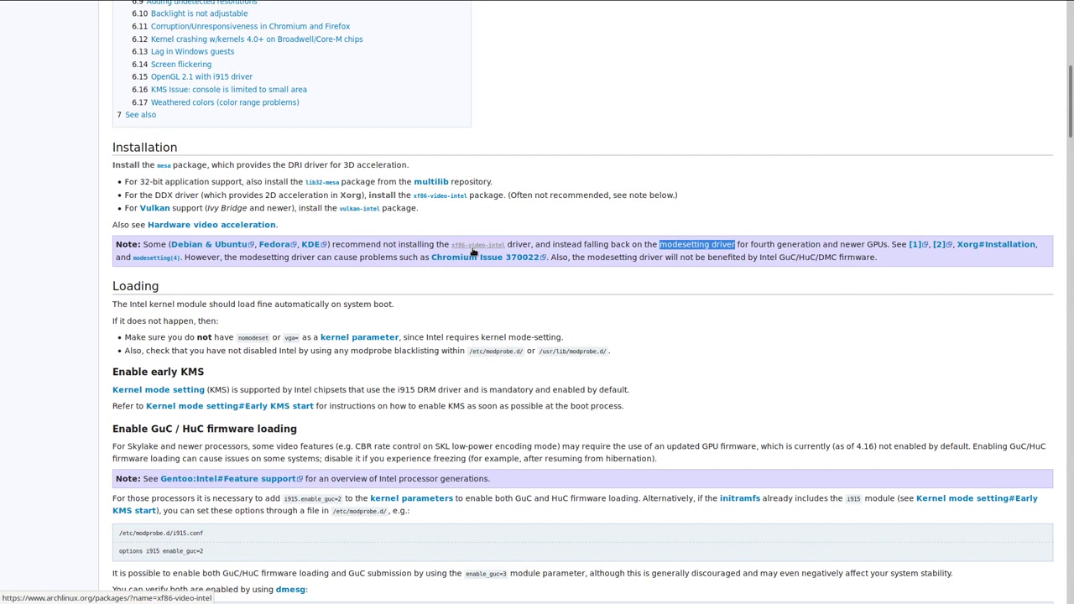
{"action": "scroll", "coordinate": [472, 251], "scroll_direction": "up", "scroll_amount": 5}
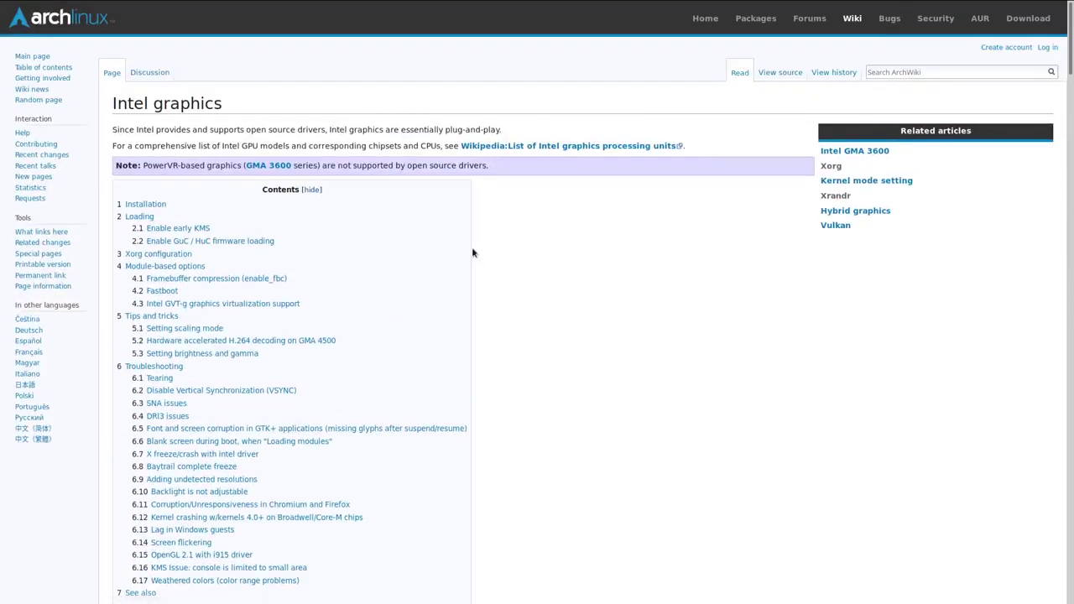
{"action": "scroll", "coordinate": [585, 260], "scroll_direction": "down", "scroll_amount": 5}
{"action": "scroll", "coordinate": [586, 260], "scroll_direction": "down", "scroll_amount": 3}
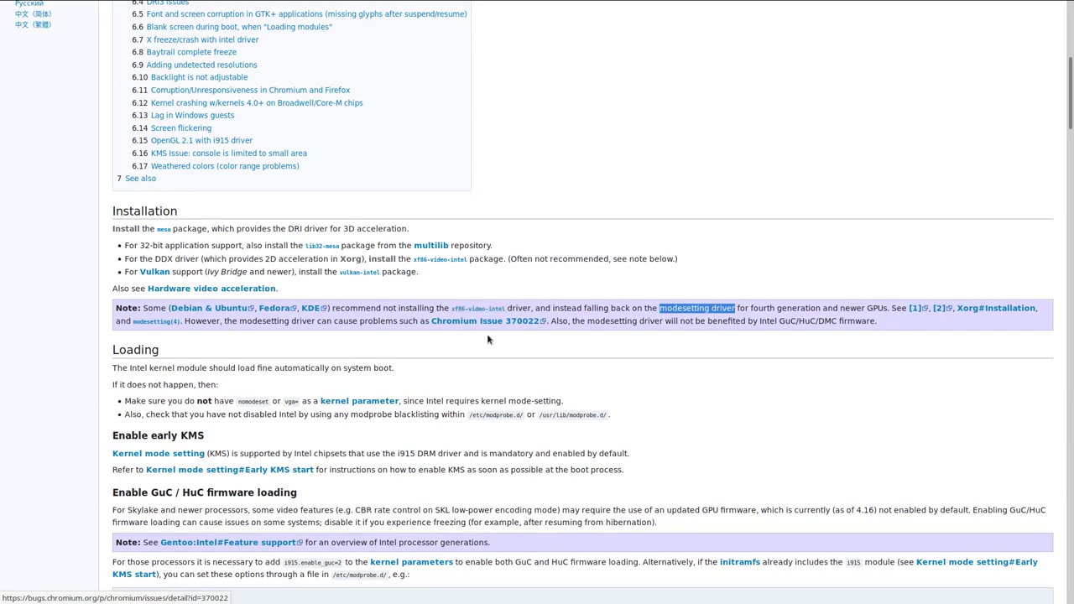
{"action": "scroll", "coordinate": [522, 392], "scroll_direction": "up", "scroll_amount": 5}
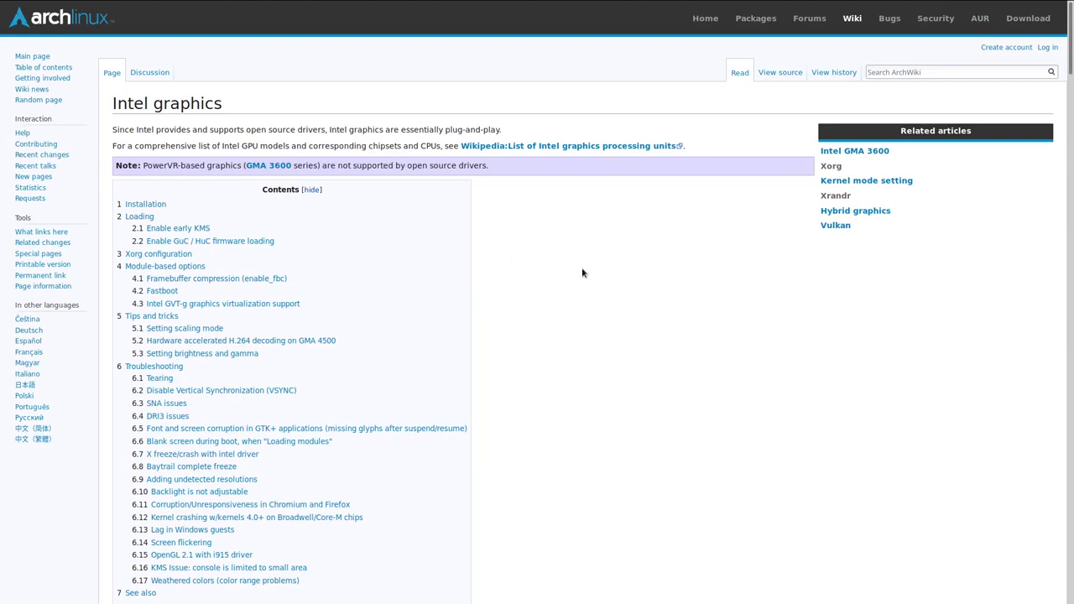
- Switch to the Tilix terminal and launch FreeCAD by rerunning the previous command
{"action": "key", "text": "ctrl+alt+Down"}
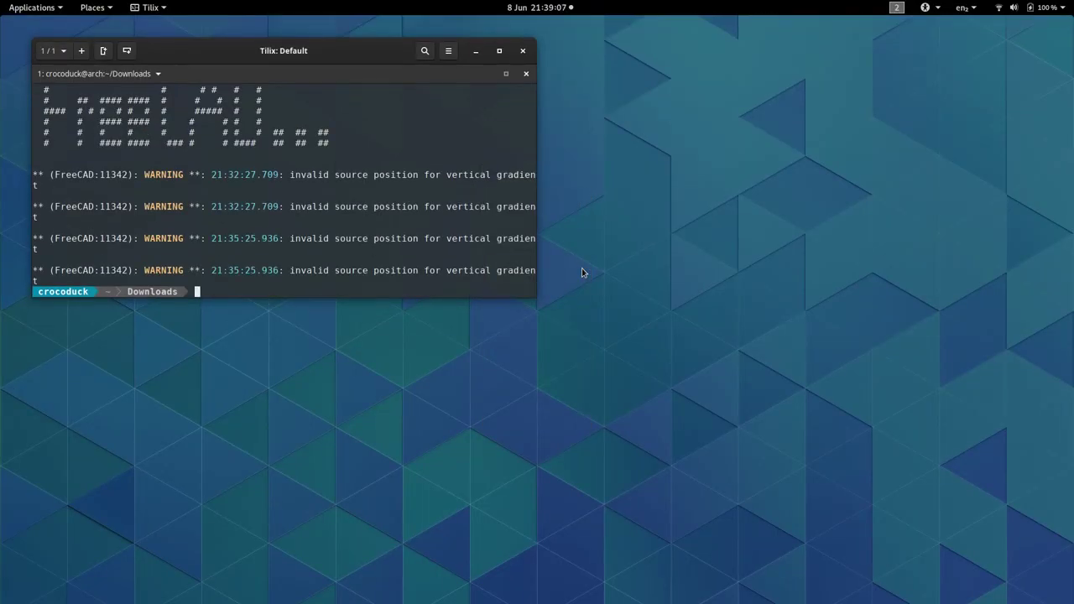
{"action": "key", "text": "Up"}
{"action": "key", "text": "Return"}
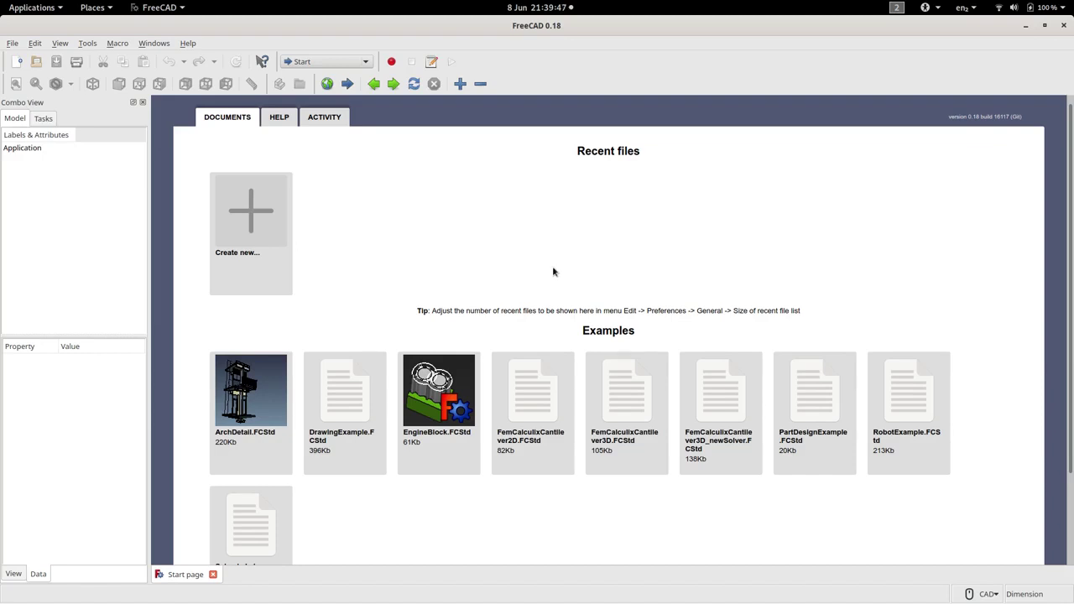
- Create a new empty document and switch to the Part workbench
{"action": "left_click", "coordinate": [19, 62]}
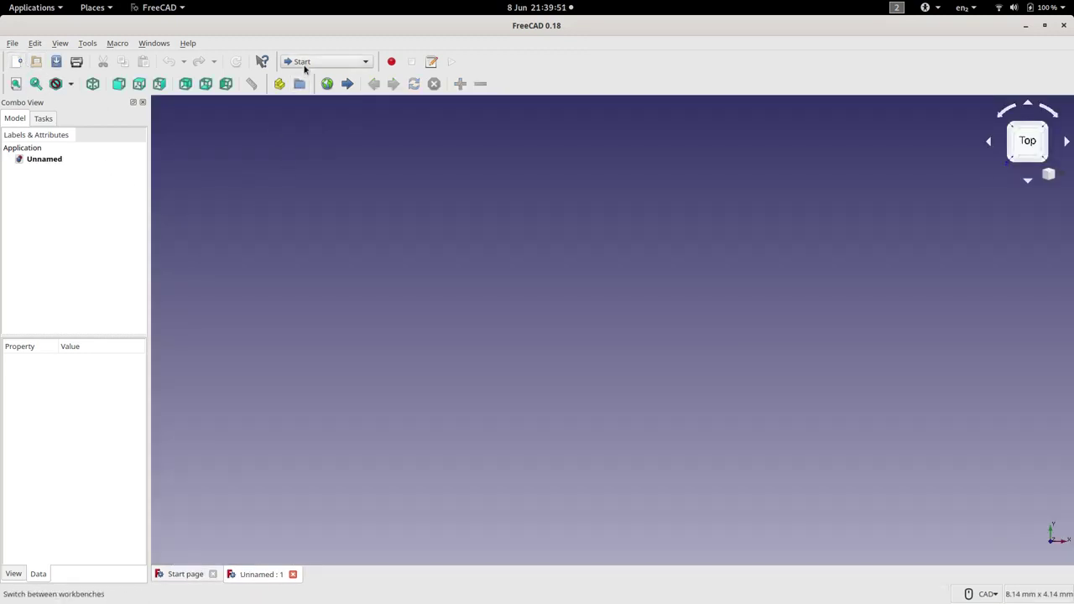
{"action": "left_click", "coordinate": [305, 65]}
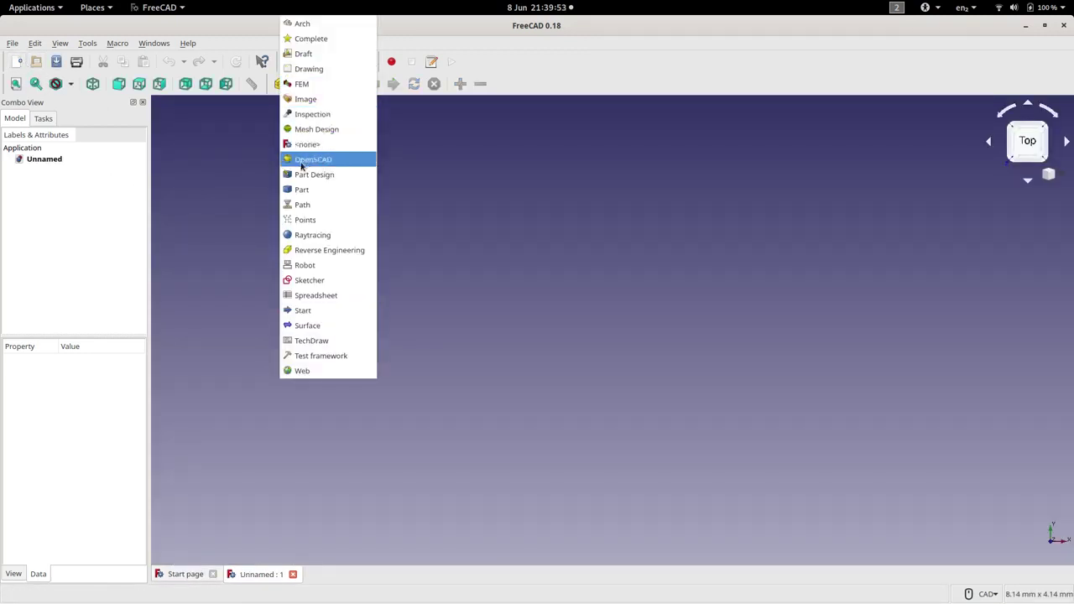
{"action": "left_click", "coordinate": [300, 191]}
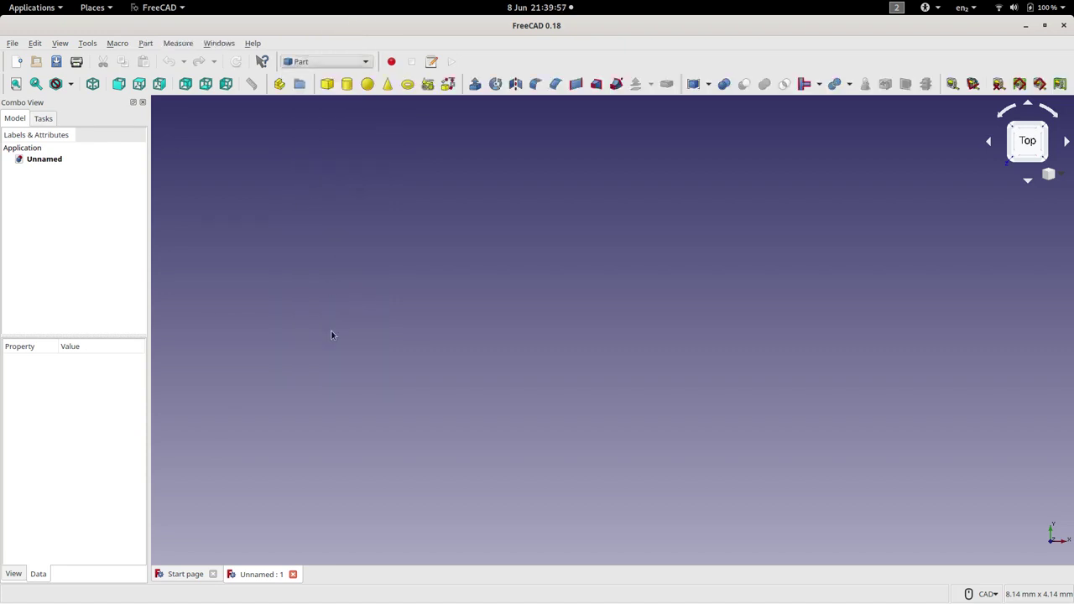
- Add a cube primitive to the document and set its height to 100 mm
{"action": "left_click", "coordinate": [326, 84]}
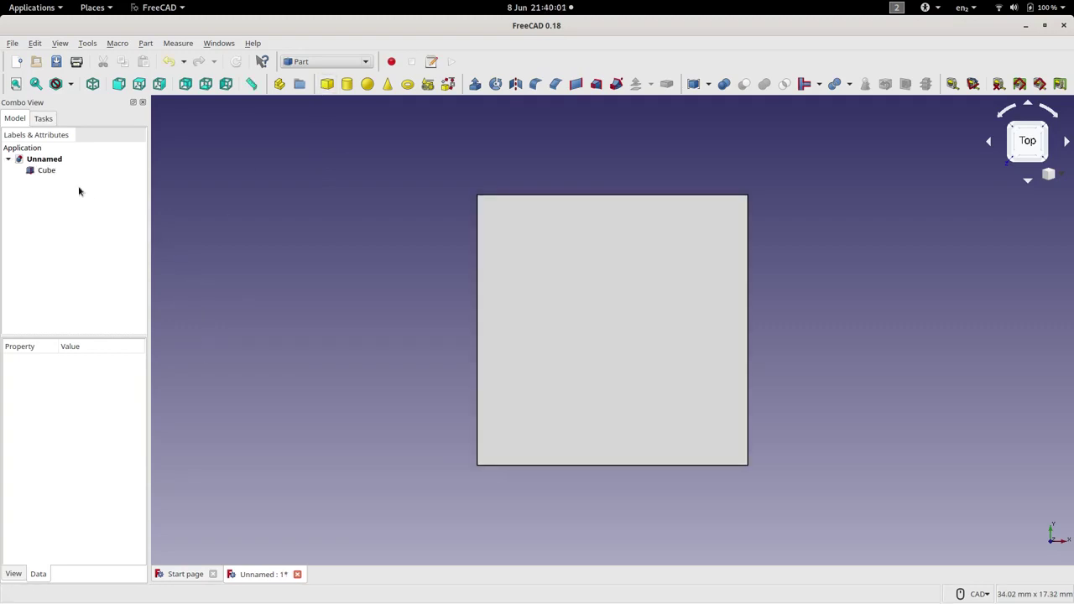
{"action": "left_click", "coordinate": [46, 172]}
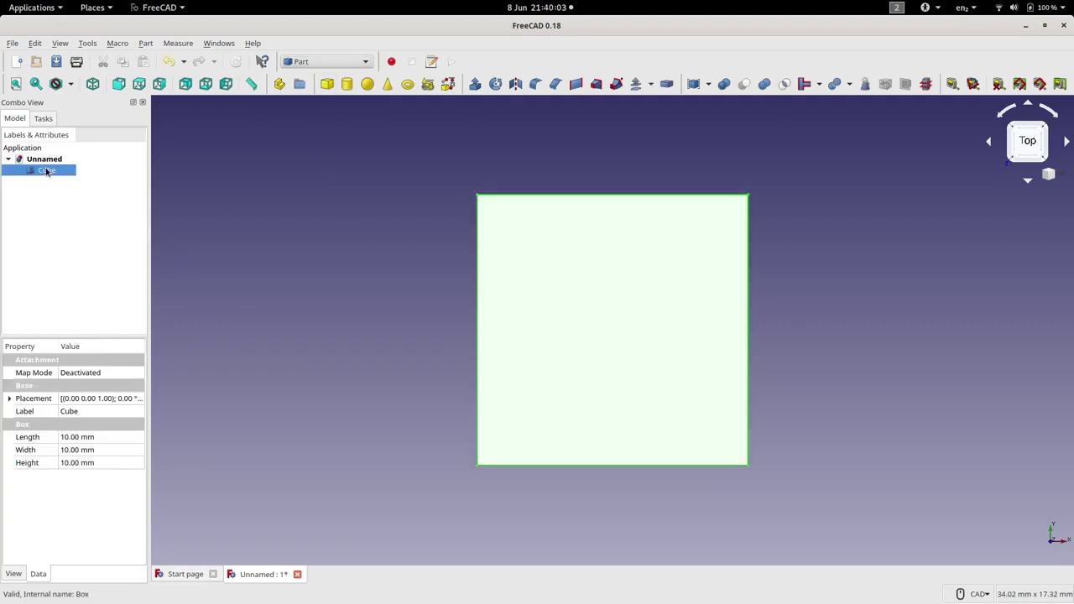
{"action": "left_click", "coordinate": [69, 464]}
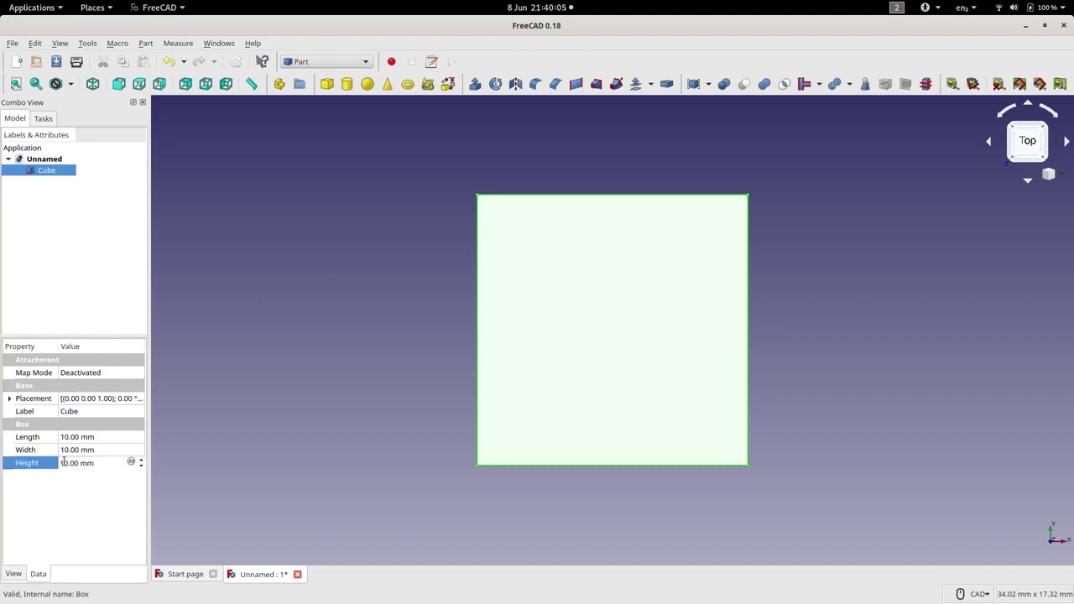
{"action": "type", "text": "0"}
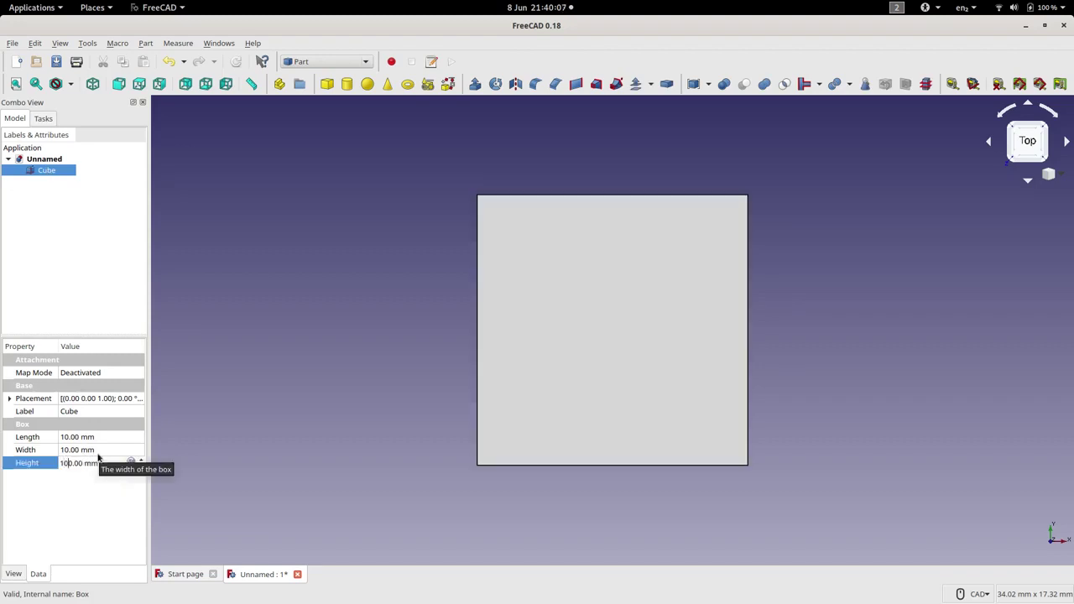
{"action": "key", "text": "Return"}
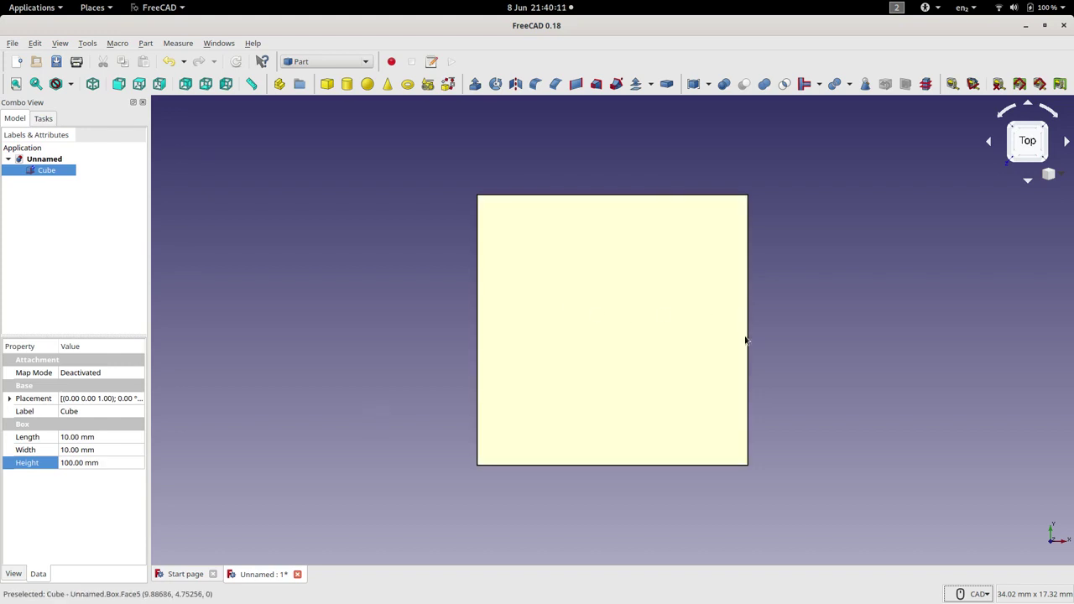
{"action": "middle_click_drag", "start_coordinate": [869, 317], "coordinate": [578, 370]}
{"action": "scroll", "coordinate": [577, 371], "scroll_direction": "down", "scroll_amount": 6}
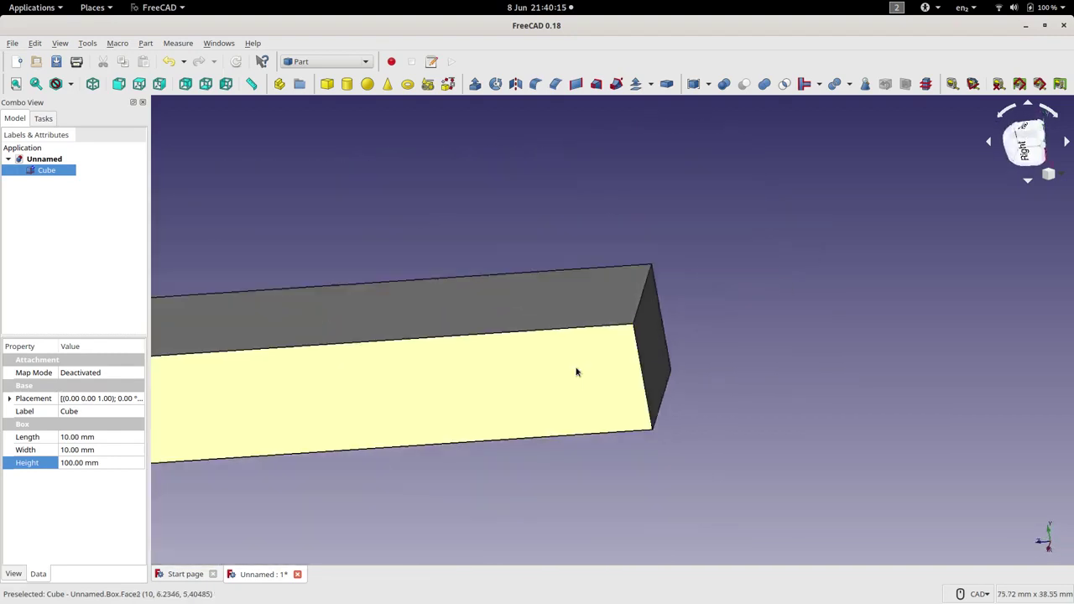
{"action": "middle_click_drag", "start_coordinate": [423, 329], "coordinate": [708, 379]}
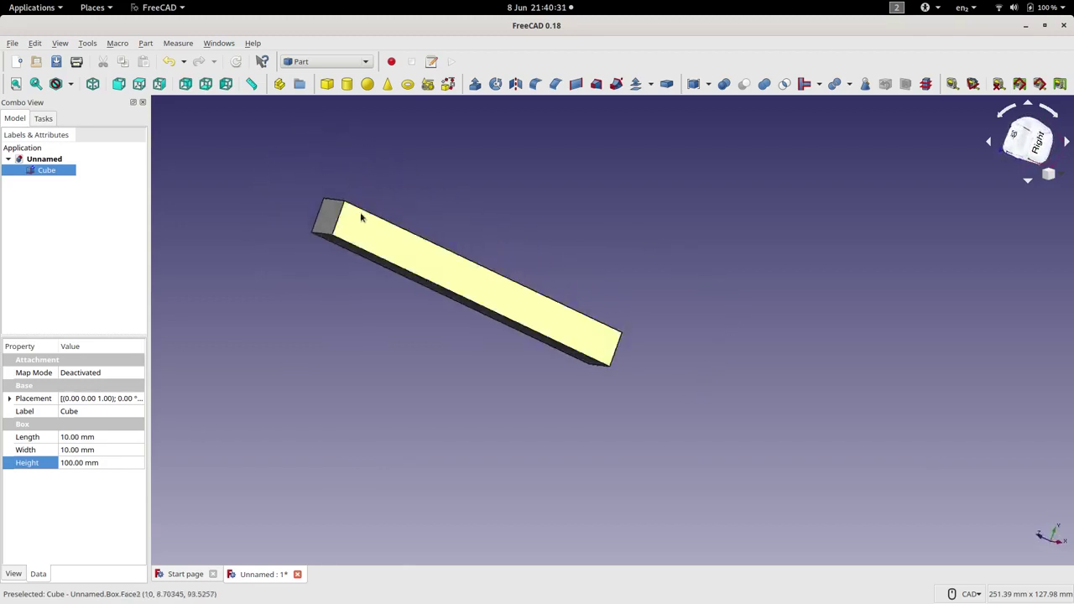
- Start saving the document under a new name and create a folder named MetalBar inside the home Documents folder
{"action": "left_click", "coordinate": [20, 48]}
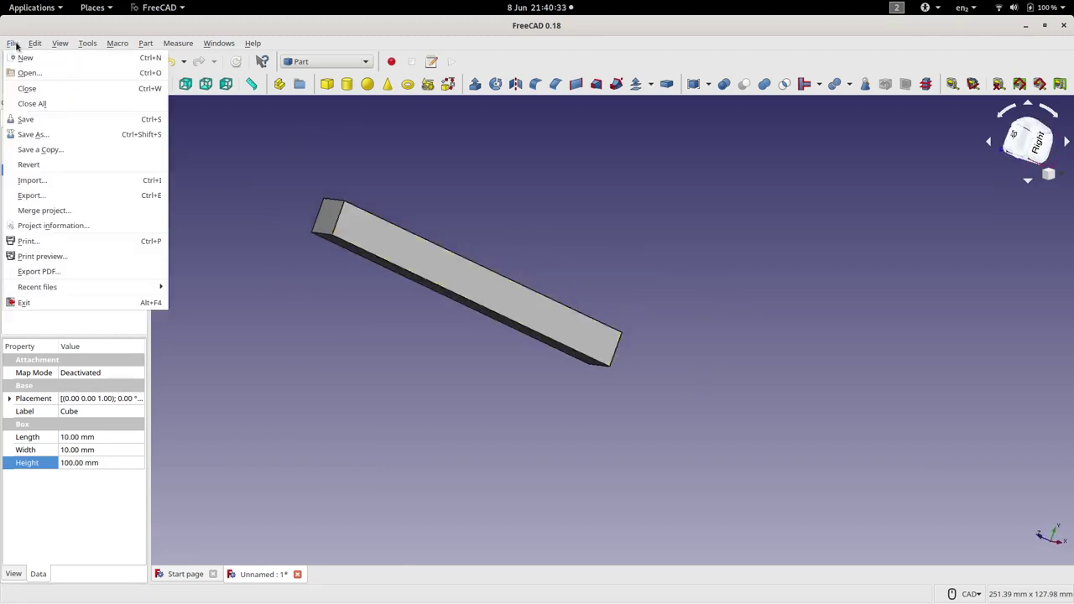
{"action": "left_click", "coordinate": [38, 134]}
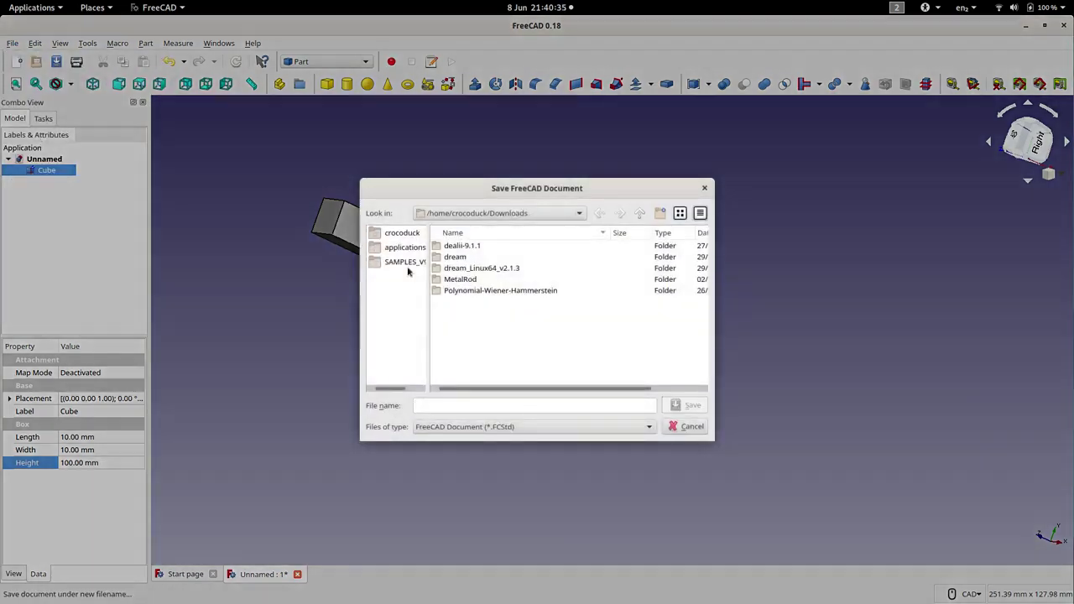
{"action": "left_click", "coordinate": [408, 237]}
{"action": "double_click", "coordinate": [463, 313]}
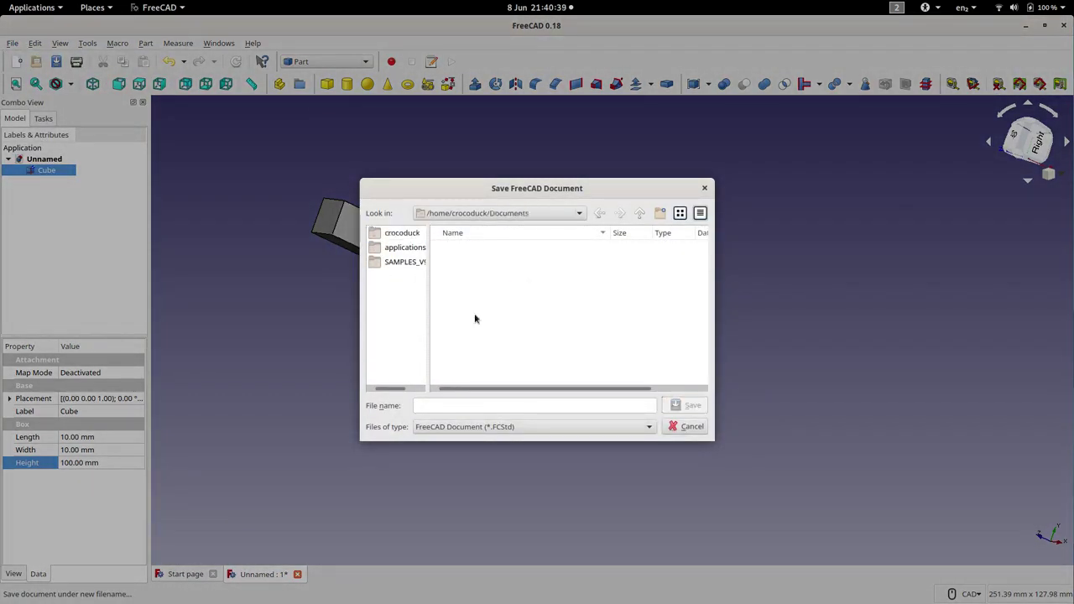
{"action": "left_click", "coordinate": [659, 212]}
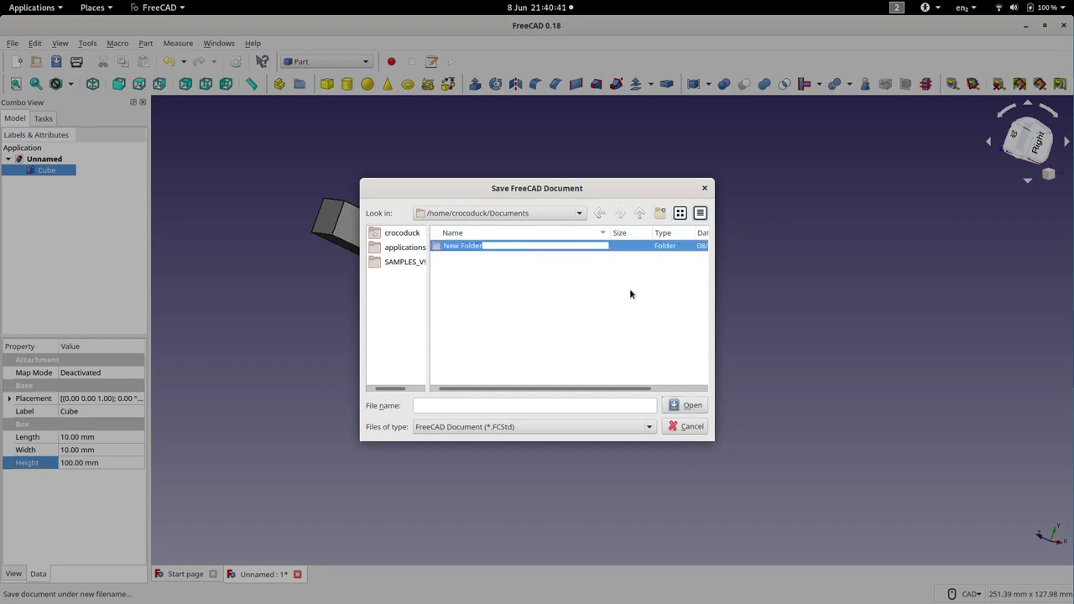
{"action": "type", "text": "MetalBar"}
{"action": "key", "text": "Return"}
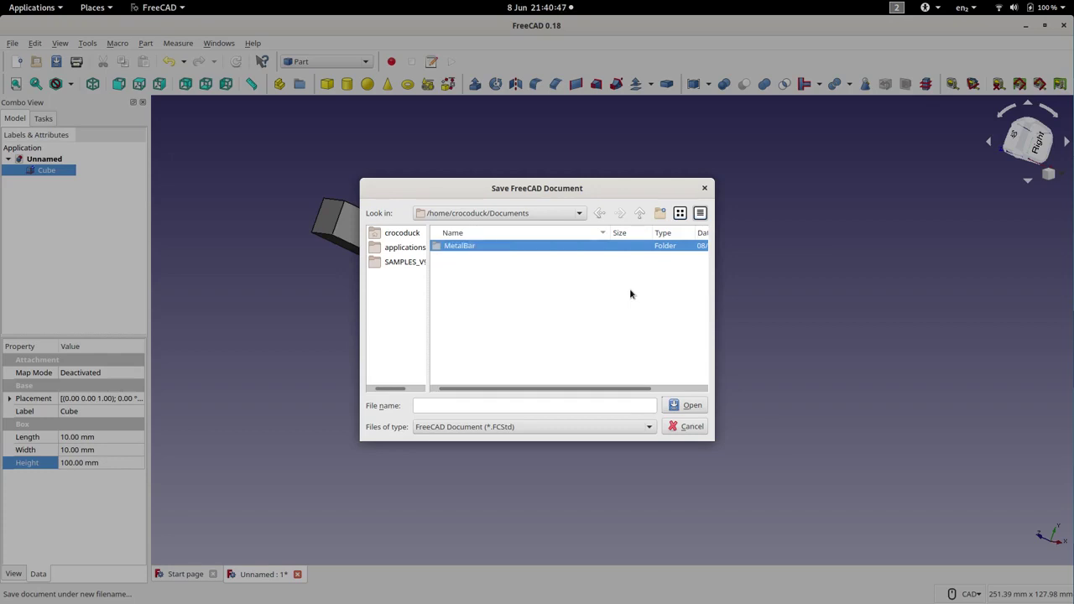
- Save the document as Geometry in FreeCAD Document format inside the MetalBar folder
{"action": "double_click", "coordinate": [460, 248]}
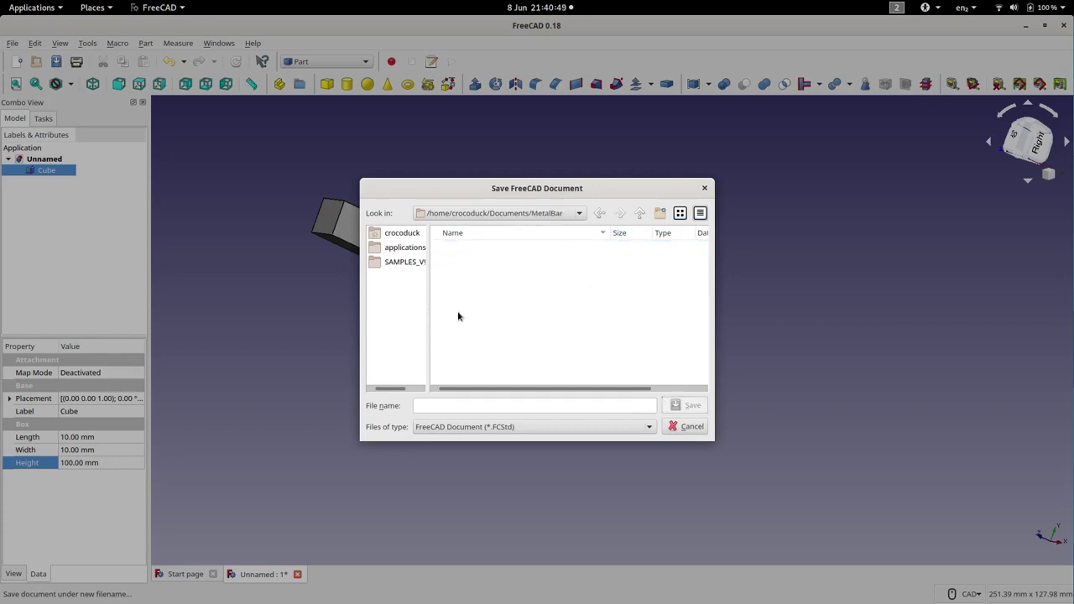
{"action": "type", "text": "Geometry"}
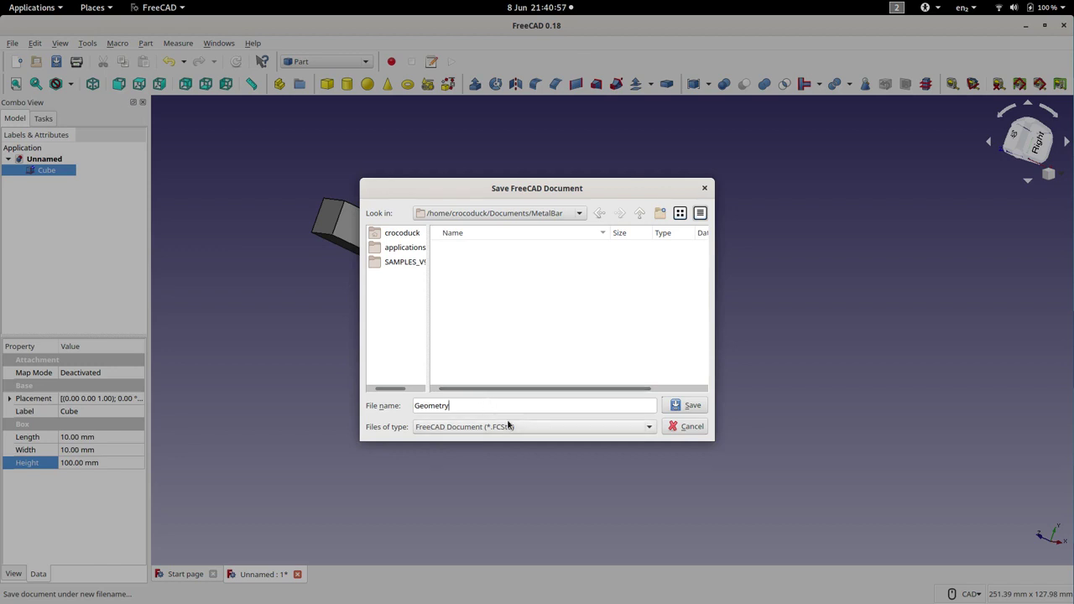
{"action": "left_click", "coordinate": [686, 406]}
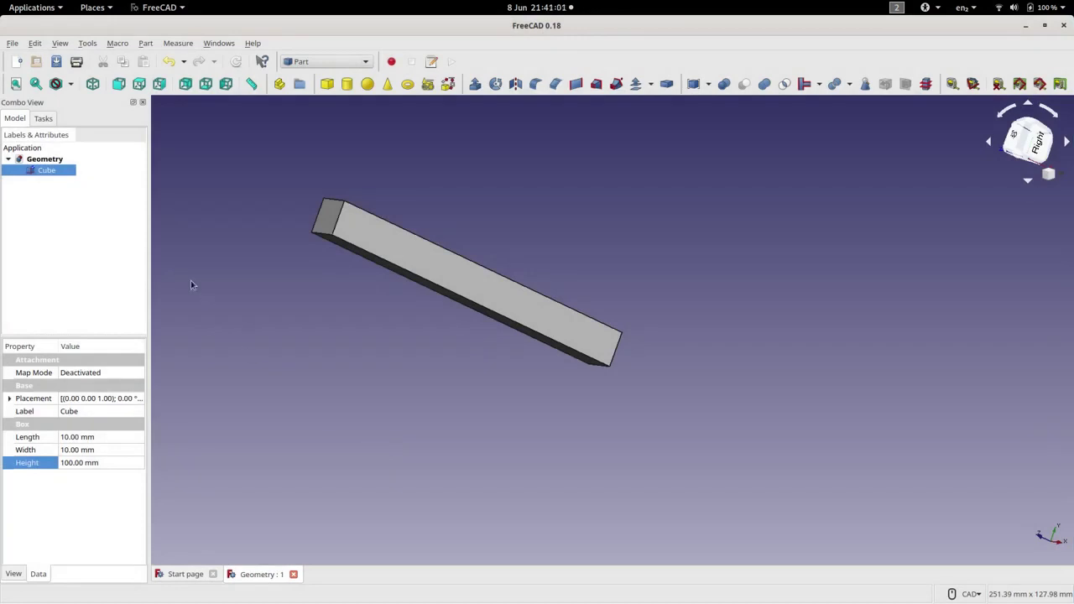
- Rename the cube object to MetalBar and save the document
{"action": "right_click", "coordinate": [52, 173]}
{"action": "left_click", "coordinate": [88, 376]}
{"action": "type", "text": "MetalBar"}
{"action": "key", "text": "Return"}
{"action": "left_click", "coordinate": [55, 62]}
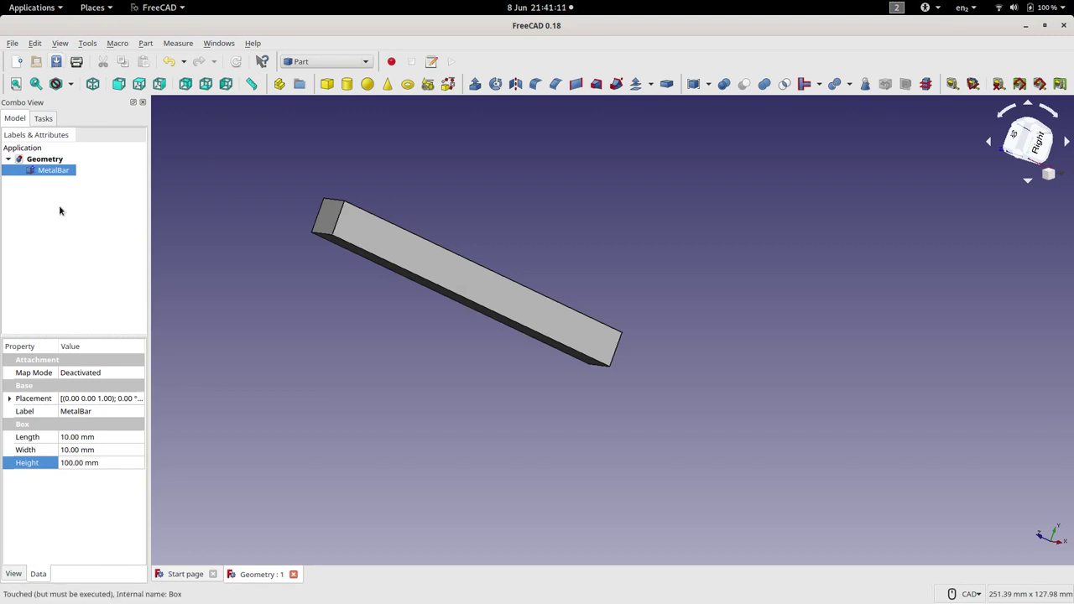
- Export the MetalBar object in BREP format as MetalBar in the Documents/MetalBar folder
{"action": "left_click", "coordinate": [13, 43]}
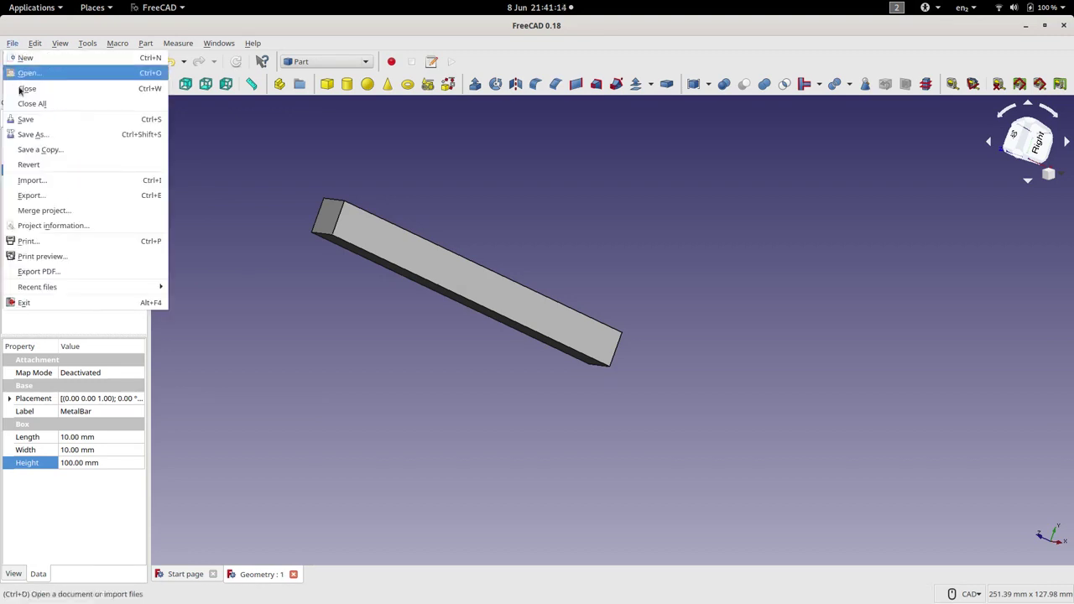
{"action": "left_click", "coordinate": [31, 195]}
{"action": "left_click", "coordinate": [520, 426]}
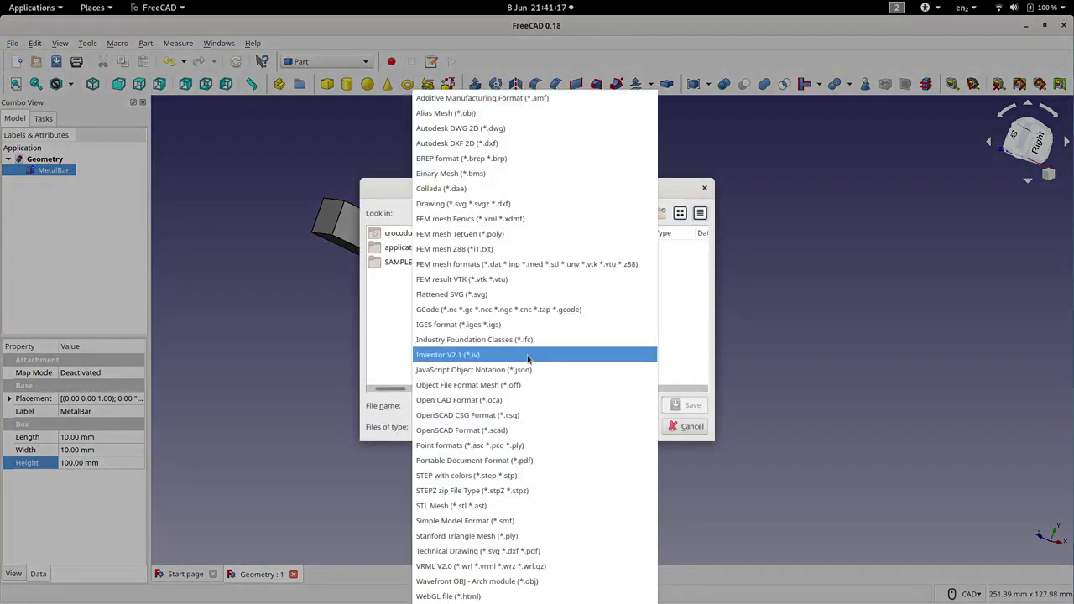
{"action": "left_click", "coordinate": [508, 160]}
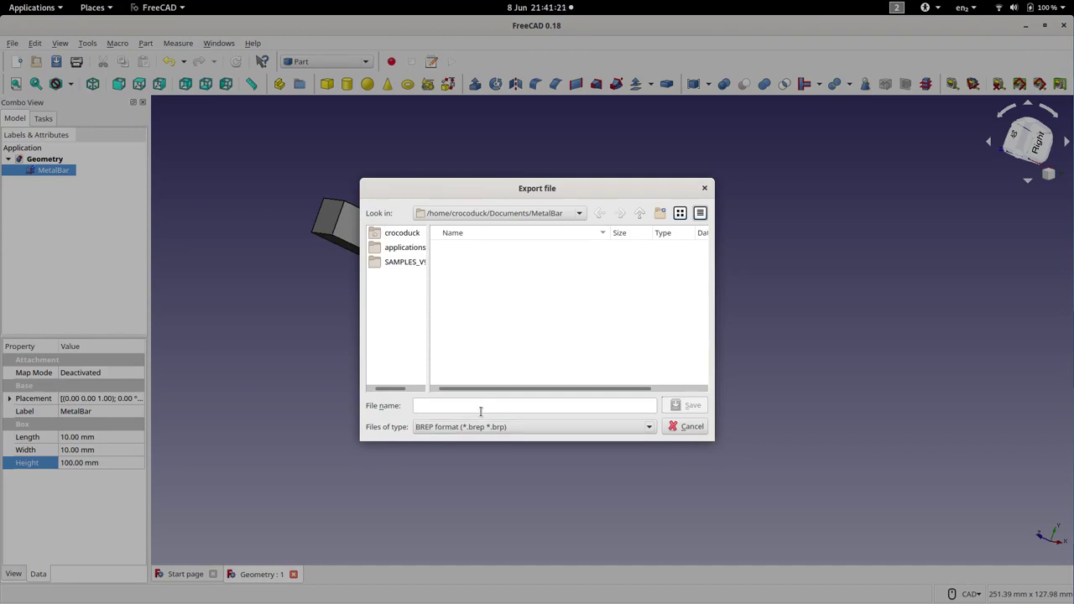
{"action": "type", "text": "Metal"}
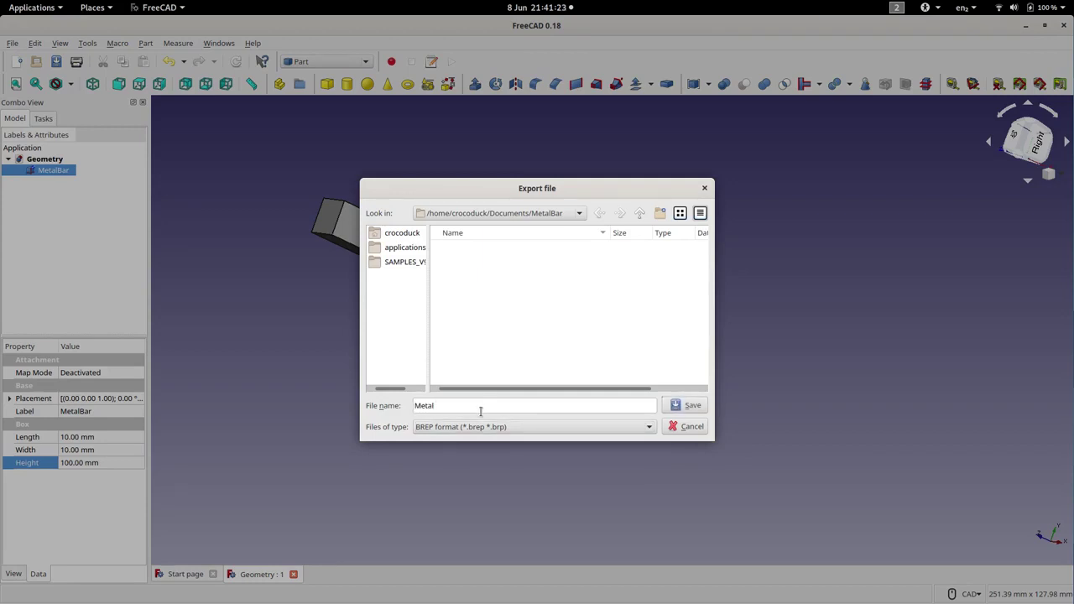
{"action": "type", "text": "Bar"}
{"action": "left_click", "coordinate": [692, 408]}
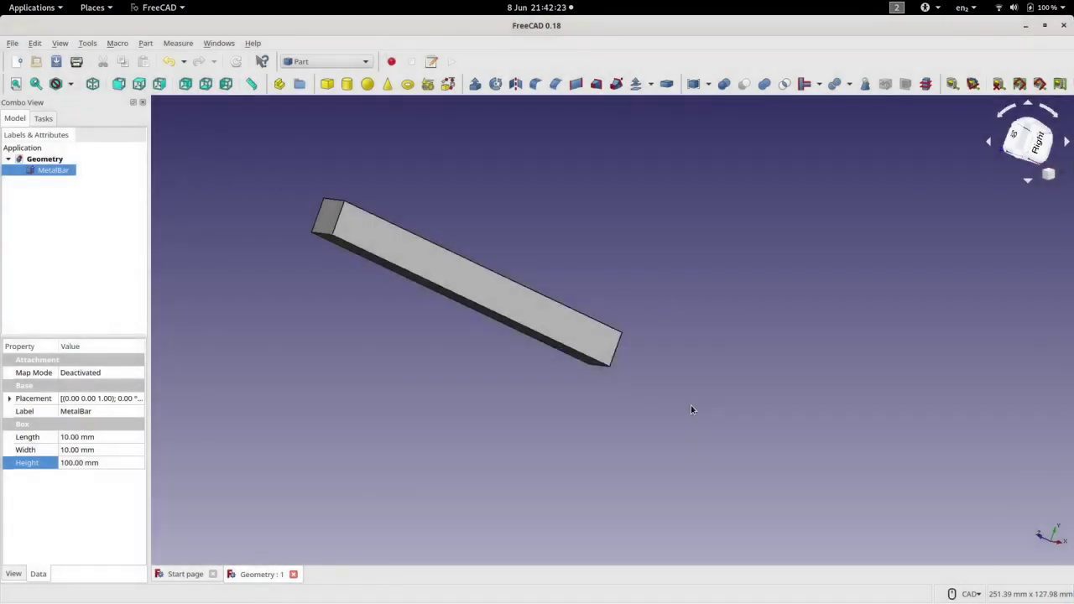